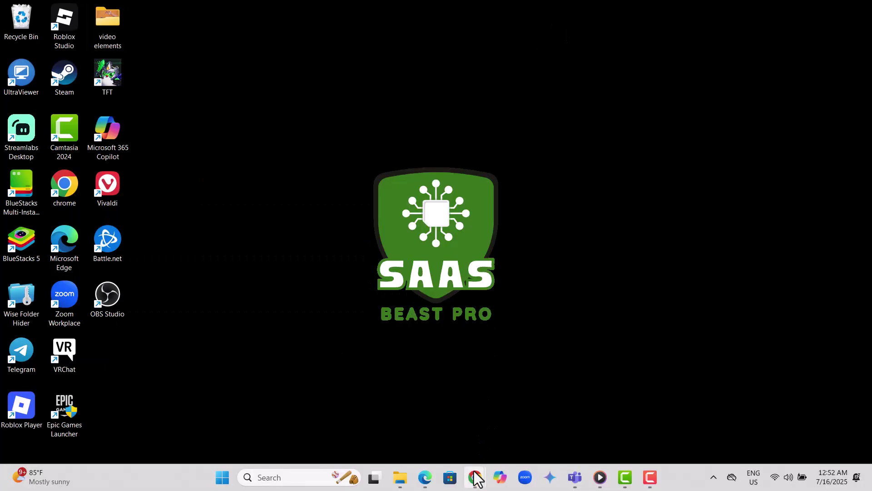
Step: Return to ChatGPT in Chrome and open Settings on the Data controls section
{"action": "mouse_move", "coordinate": [476, 477]}
{"action": "left_click", "coordinate": [534, 405]}
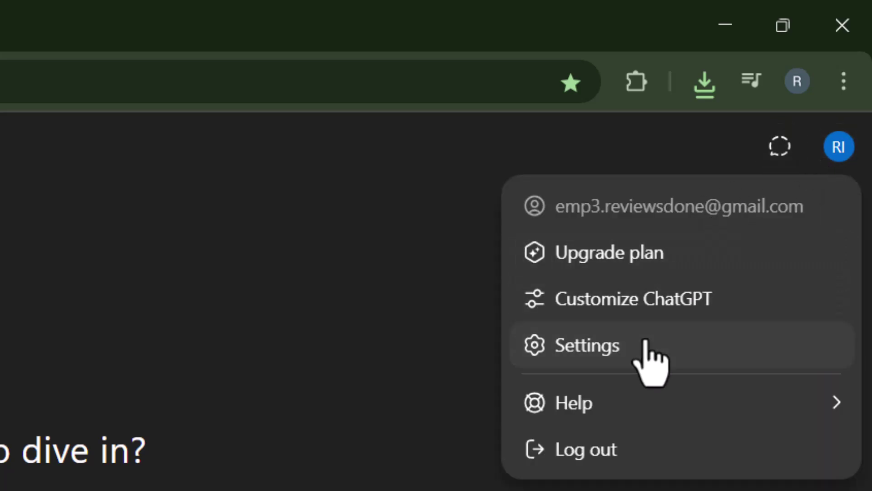
{"action": "left_click", "coordinate": [648, 344]}
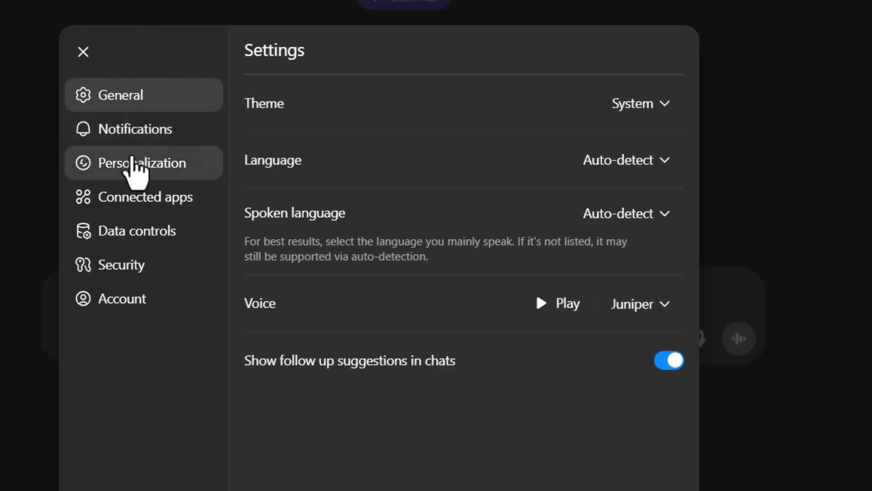
{"action": "left_click", "coordinate": [137, 232]}
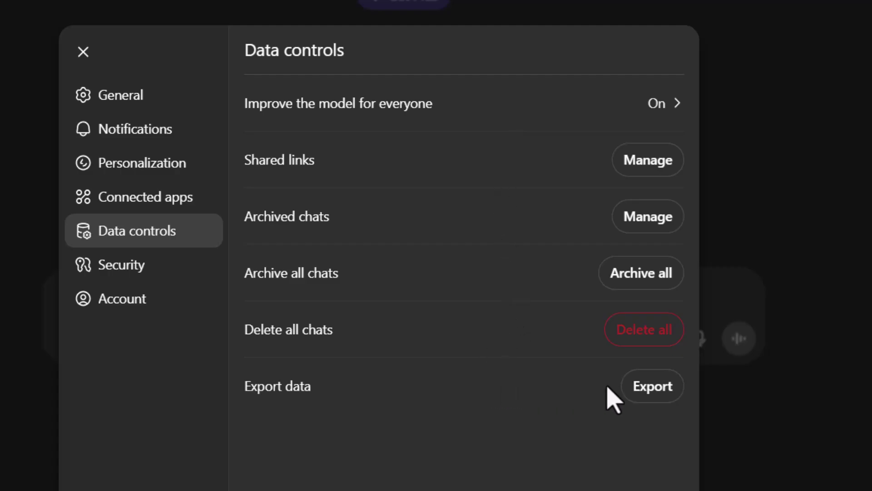
Step: Request an export of the account data and confirm it
{"action": "left_click", "coordinate": [652, 387]}
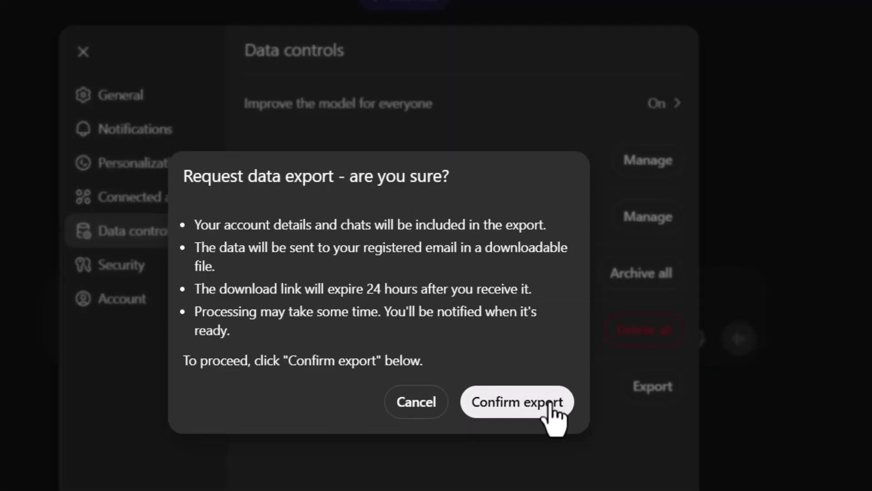
{"action": "left_click", "coordinate": [517, 402]}
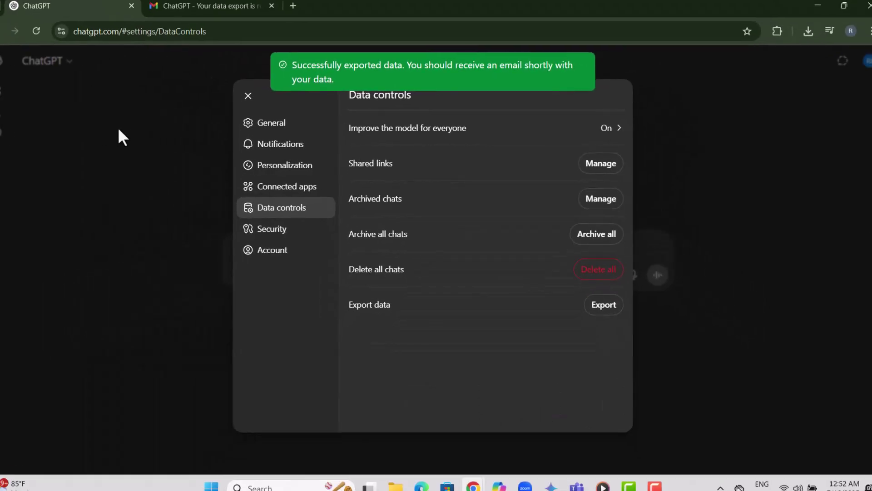
Step: View OpenAI's export-ready email in Gmail, then show the export zip in File Explorer's Downloads folder
{"action": "left_click", "coordinate": [160, 132]}
{"action": "left_click", "coordinate": [207, 11]}
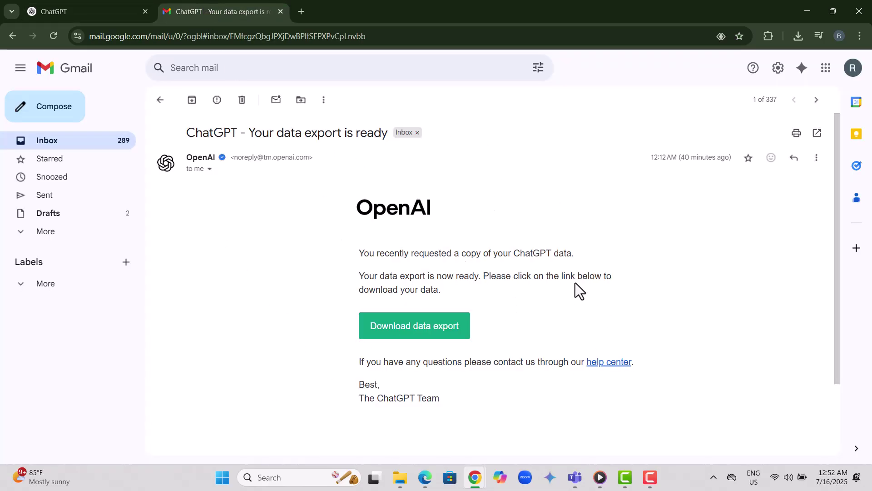
{"action": "scroll", "coordinate": [578, 274], "scroll_direction": "down", "scroll_amount": 2}
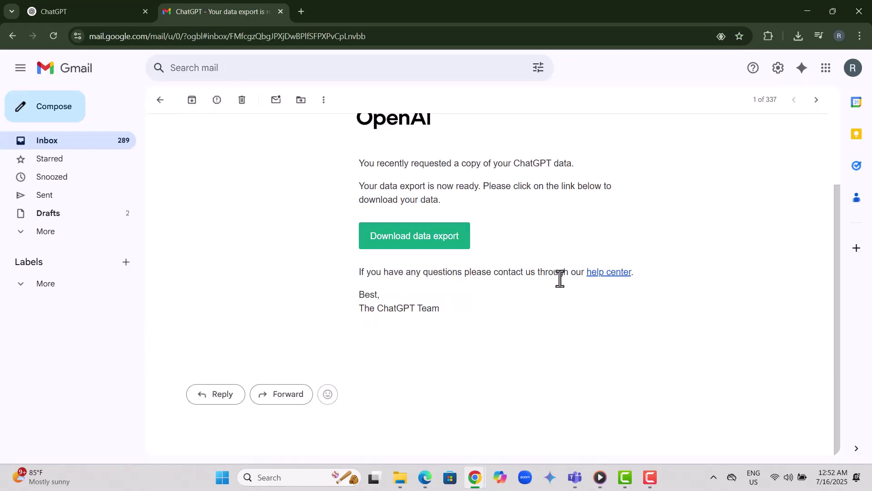
{"action": "scroll", "coordinate": [520, 283], "scroll_direction": "up", "scroll_amount": 2}
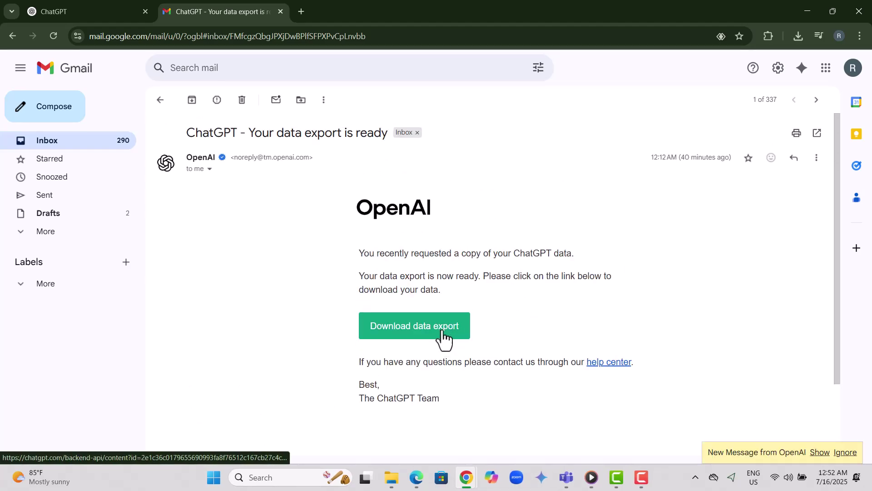
{"action": "left_click", "coordinate": [797, 35]}
{"action": "mouse_move", "coordinate": [716, 188]}
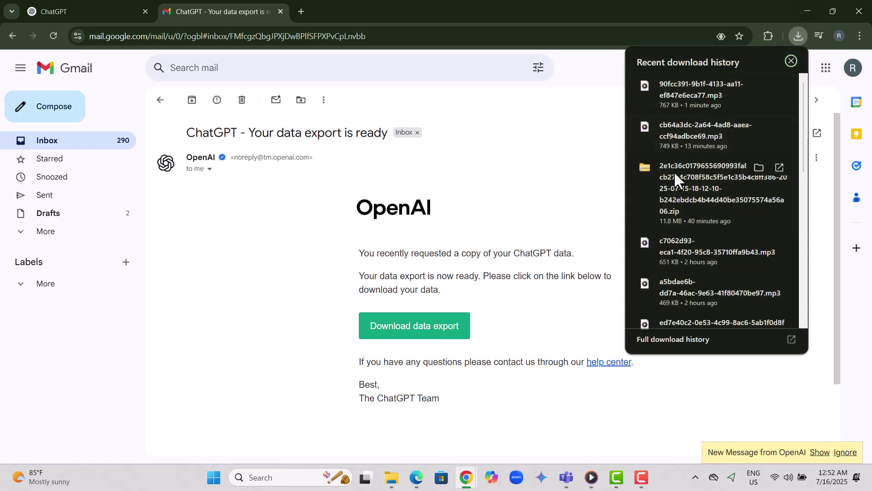
{"action": "left_click", "coordinate": [655, 400]}
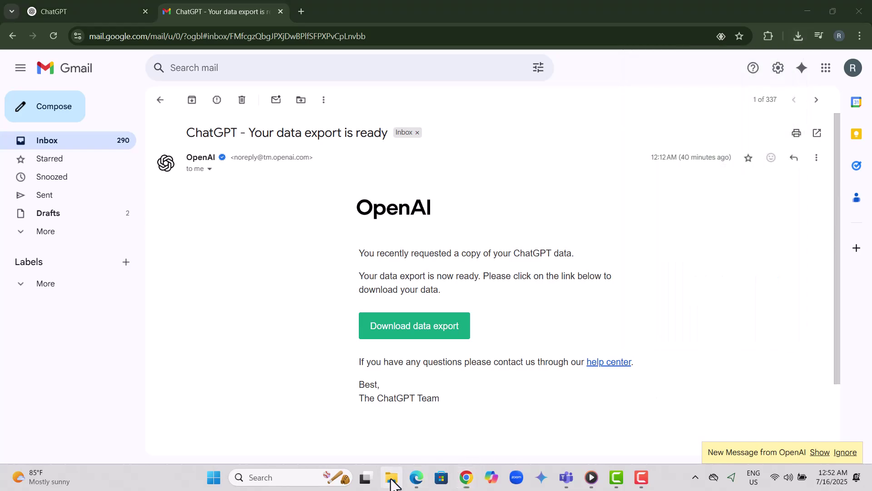
{"action": "left_click", "coordinate": [392, 478]}
{"action": "left_click", "coordinate": [52, 235]}
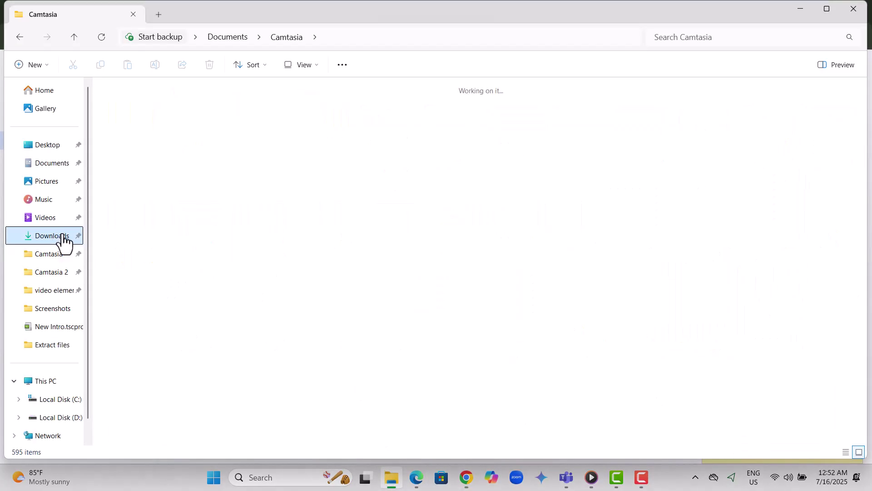
Step: Go to the second account's ChatGPT in Edge, collapse the sidebar, and show the composer's attachment options
{"action": "left_click", "coordinate": [416, 477]}
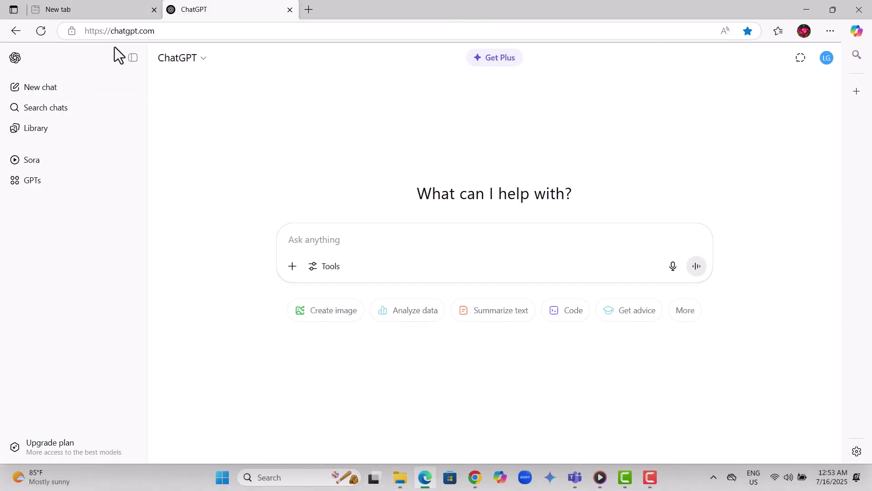
{"action": "left_click", "coordinate": [133, 58]}
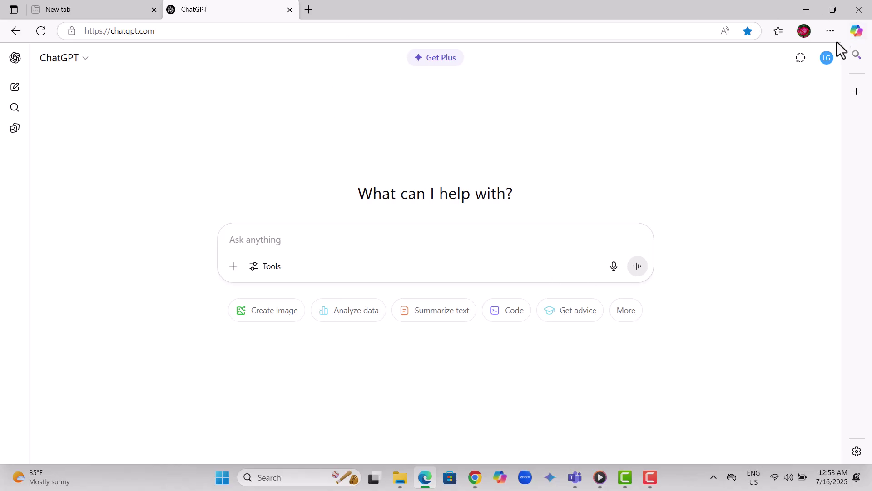
{"action": "left_click", "coordinate": [235, 267]}
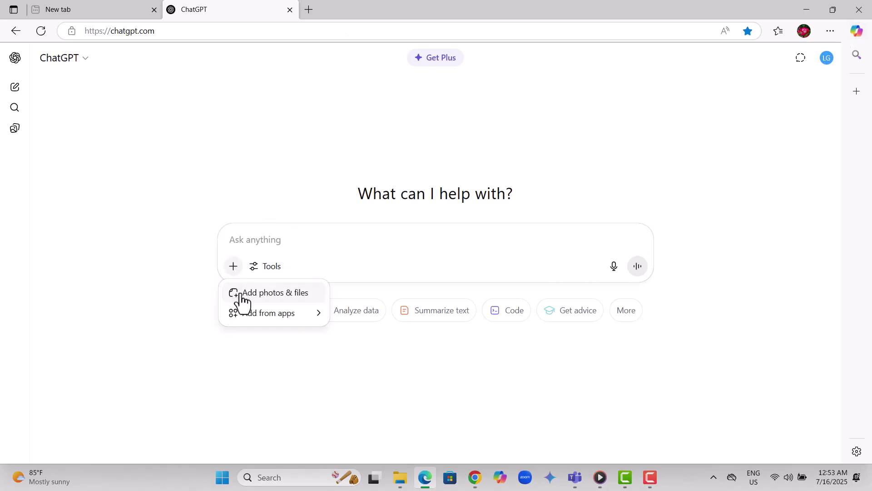
Step: Attach the data export zip from the Downloads folder using Add photos & files
{"action": "left_click", "coordinate": [240, 297]}
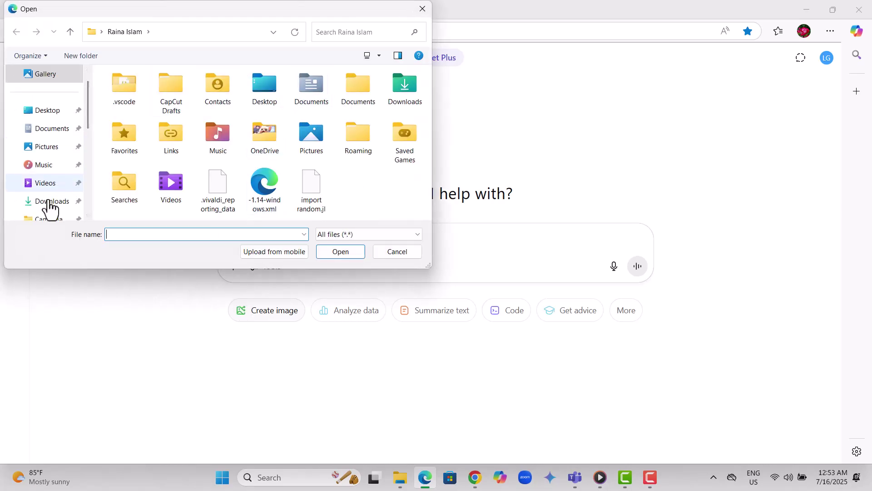
{"action": "left_click", "coordinate": [52, 201]}
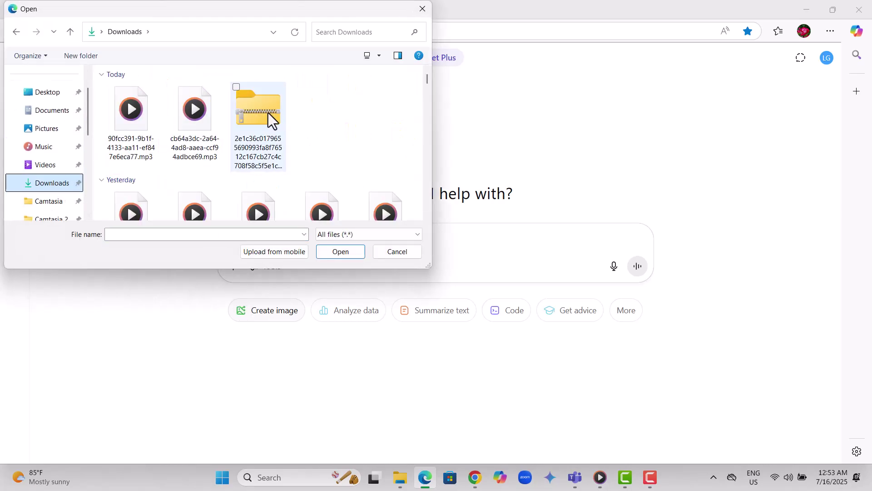
{"action": "left_click", "coordinate": [270, 119]}
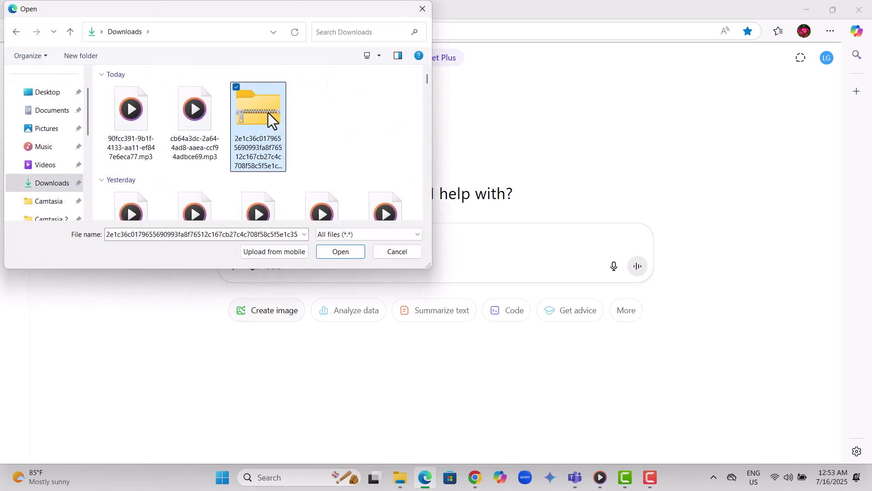
{"action": "left_click", "coordinate": [354, 253]}
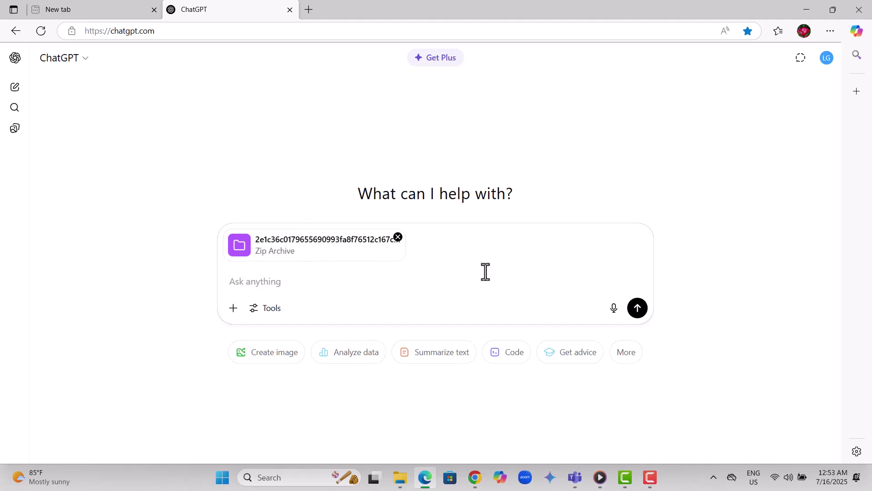
Step: Send the message containing only the data export zip attachment
{"action": "key", "text": "Return"}
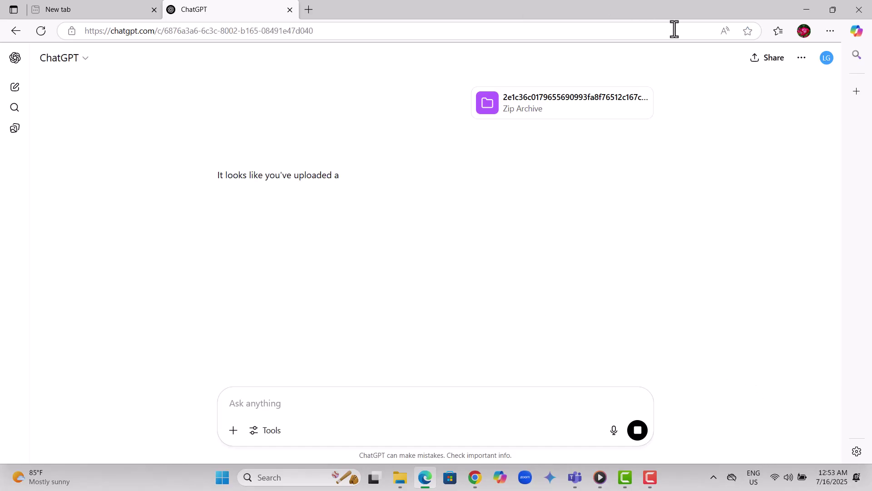